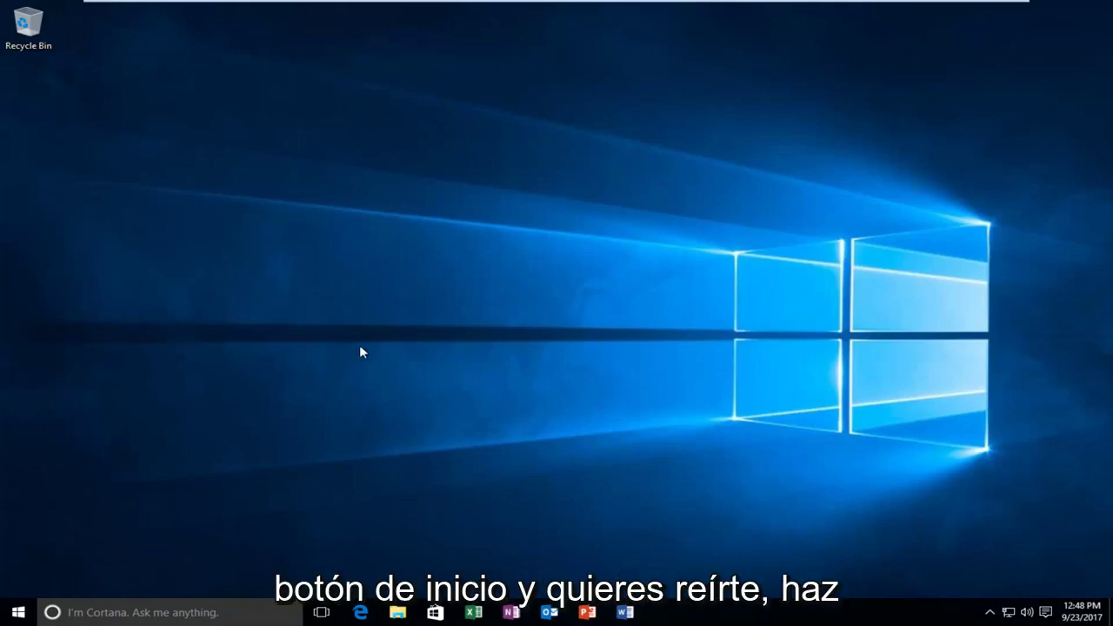
Step: Search the Start menu for 'group' and launch the Edit group policy result
click(12, 613)
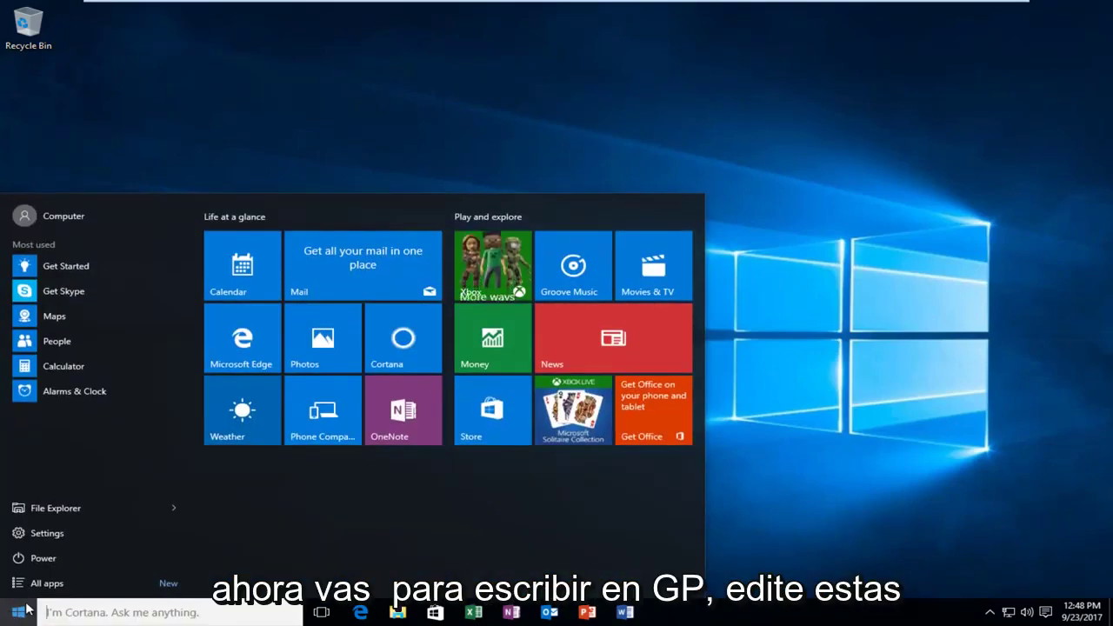
text(gpedit)
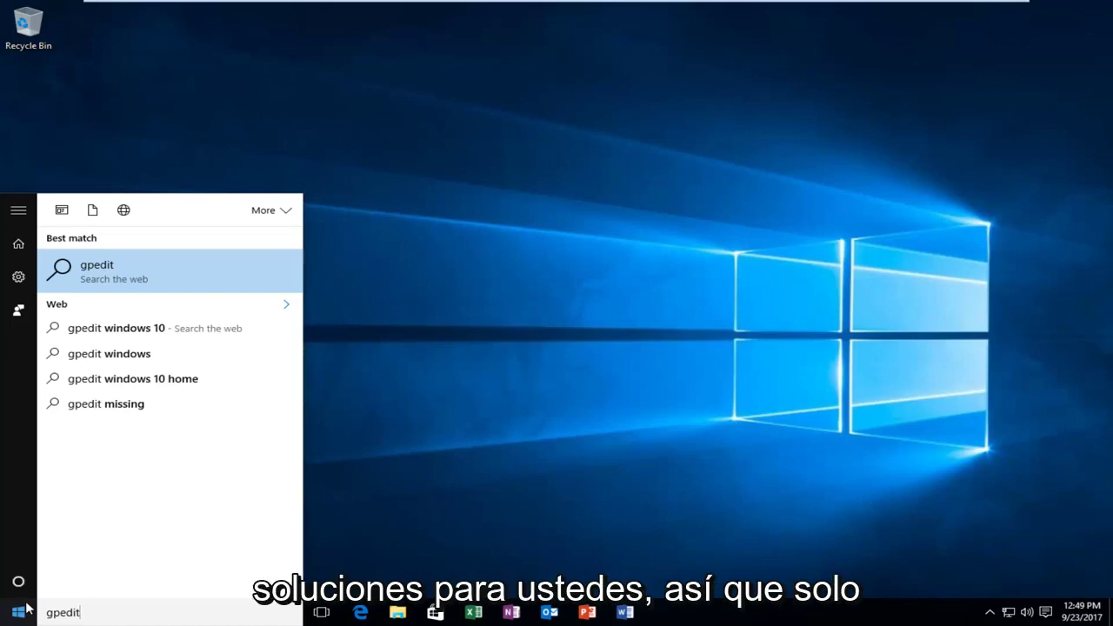
key(BackSpace)
key(BackSpace)
key(BackSpace)
key(BackSpace)
key(BackSpace)
key(BackSpace)
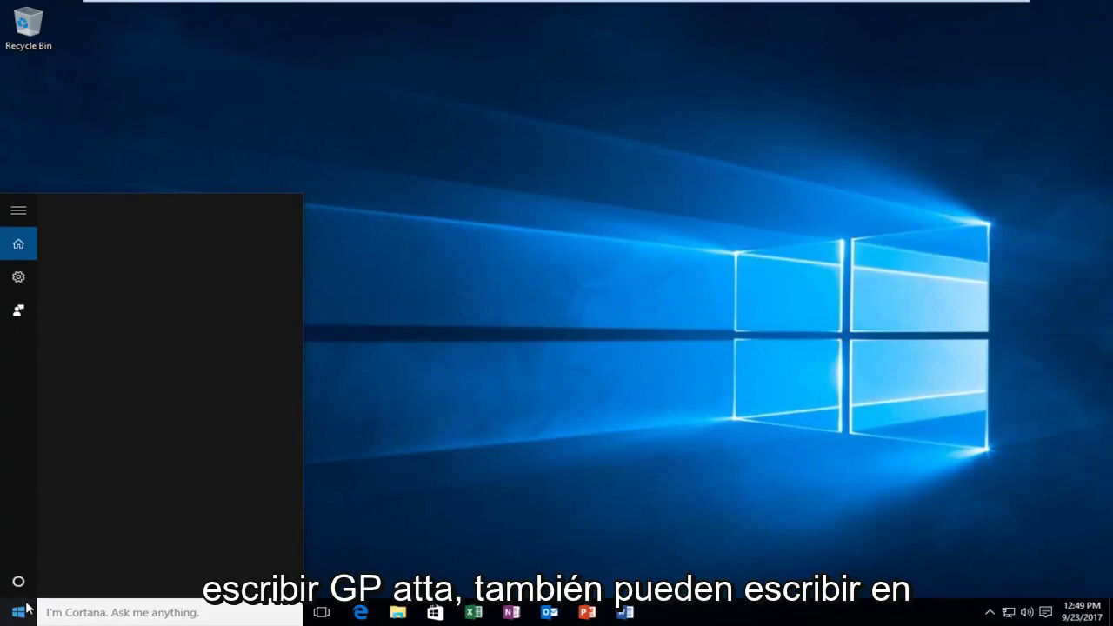
text(group)
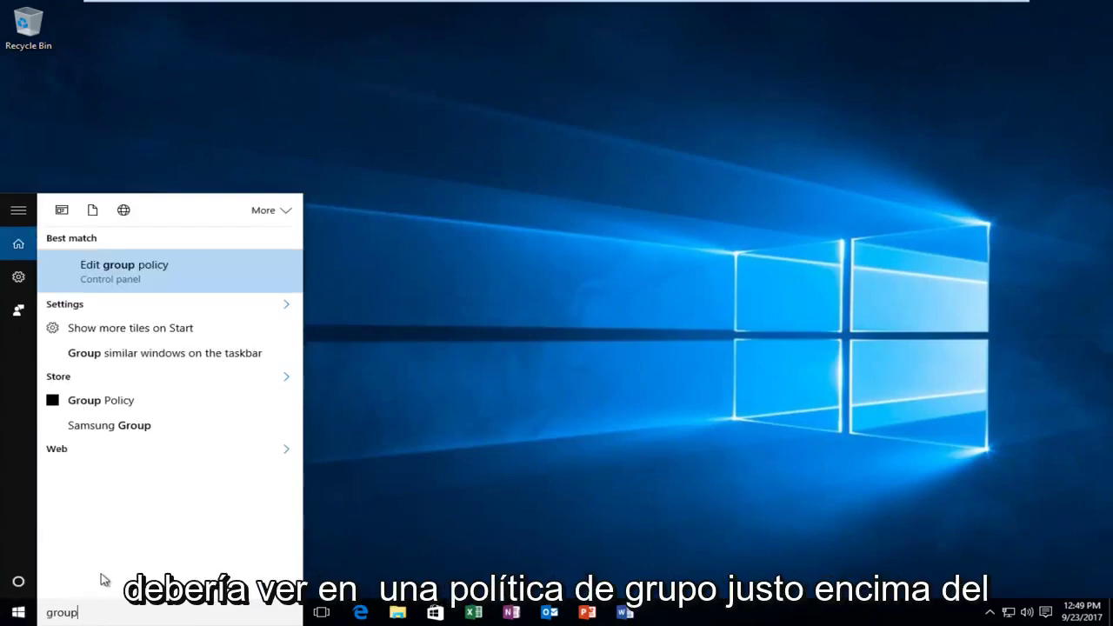
click(124, 275)
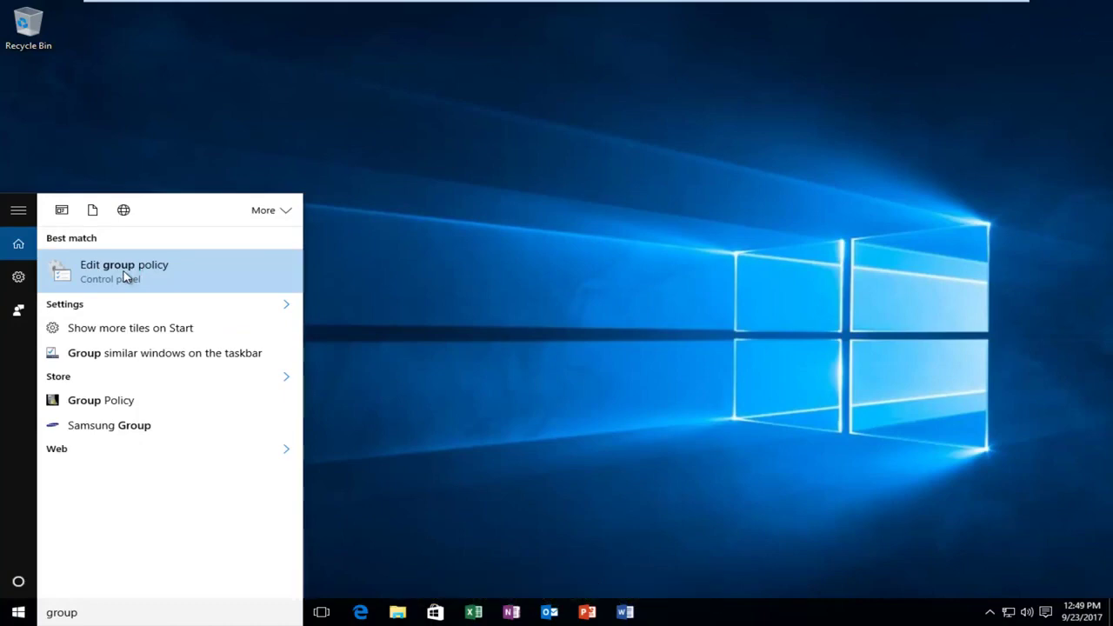
click(125, 275)
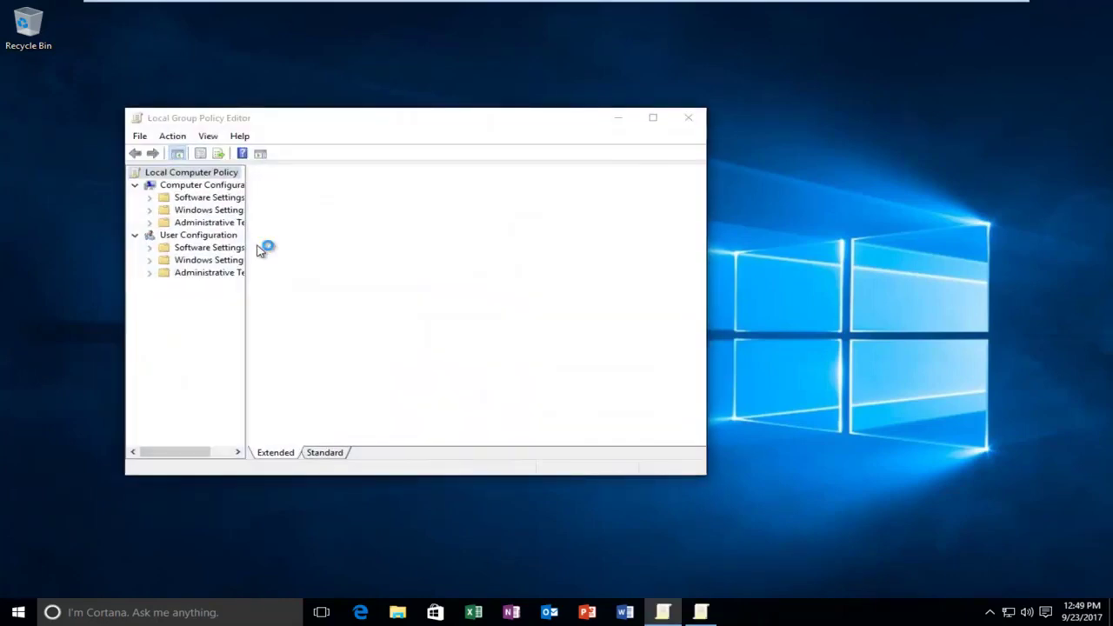
Step: Enlarge the Group Policy Editor window and widen its folder tree pane
drag(534, 110, 534, 72)
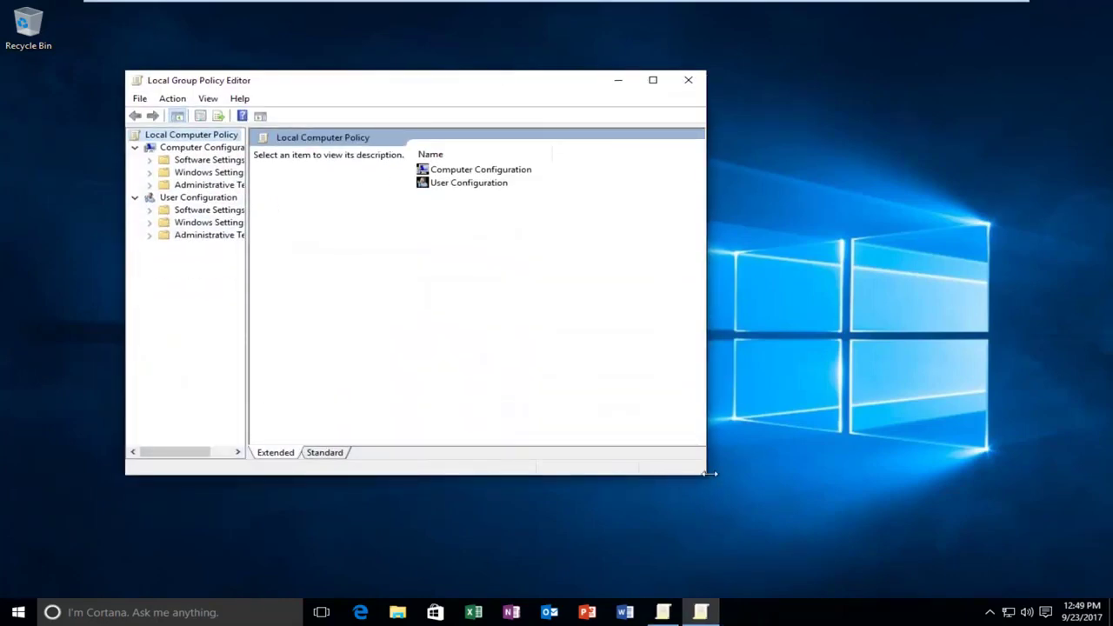
drag(706, 475, 927, 524)
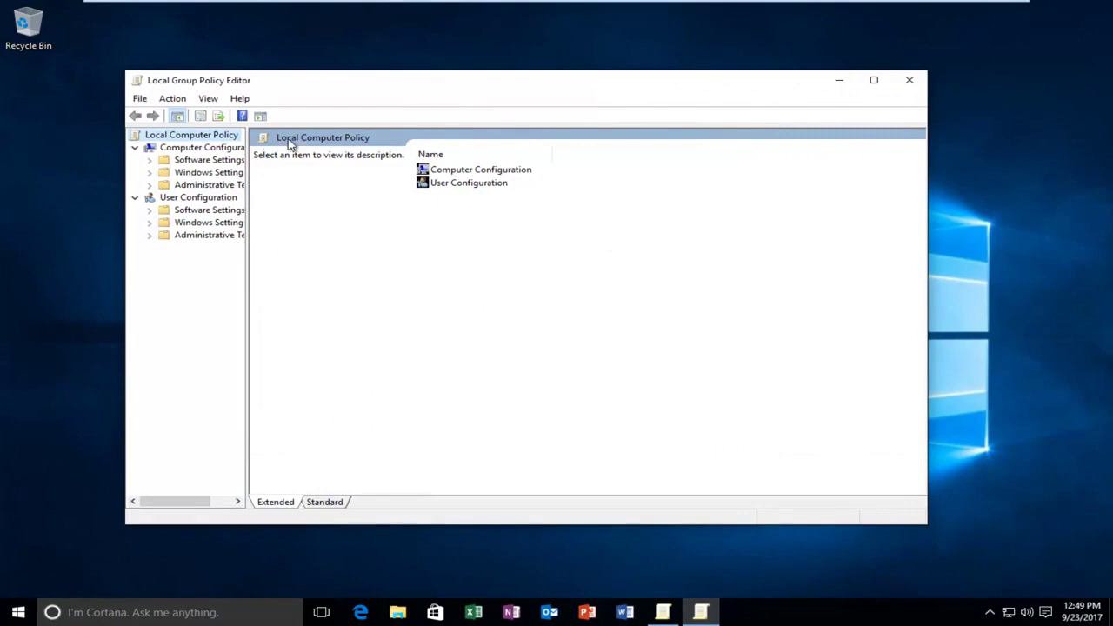
drag(247, 127, 357, 130)
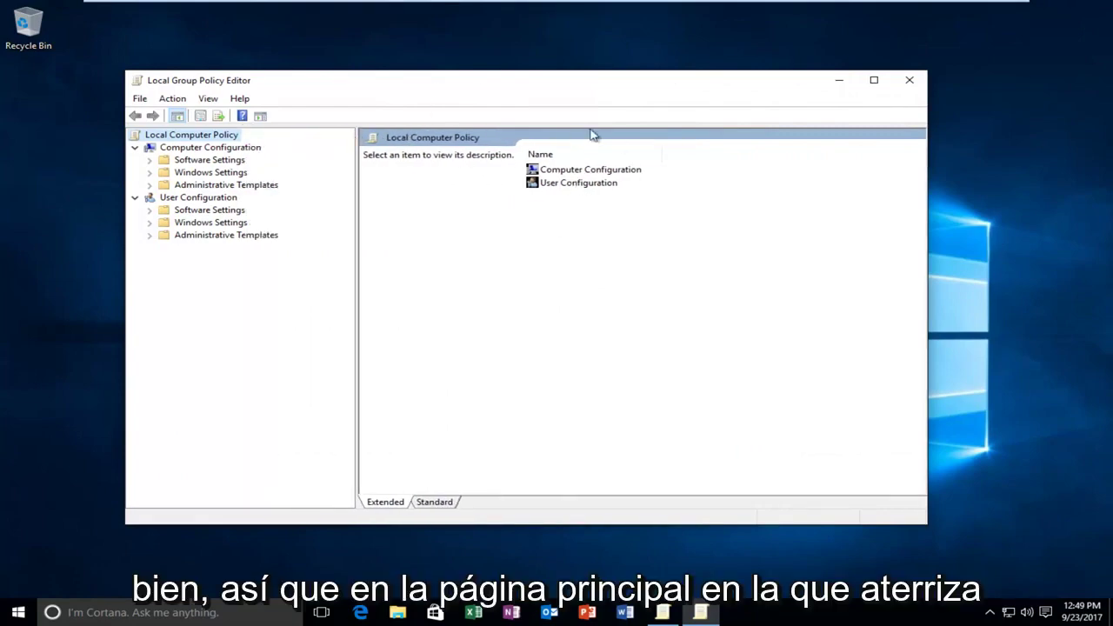
Step: Browse to User Configuration > Administrative Templates > Windows Components > Attachment Manager and select the moderate risk inclusion list
double_click(583, 185)
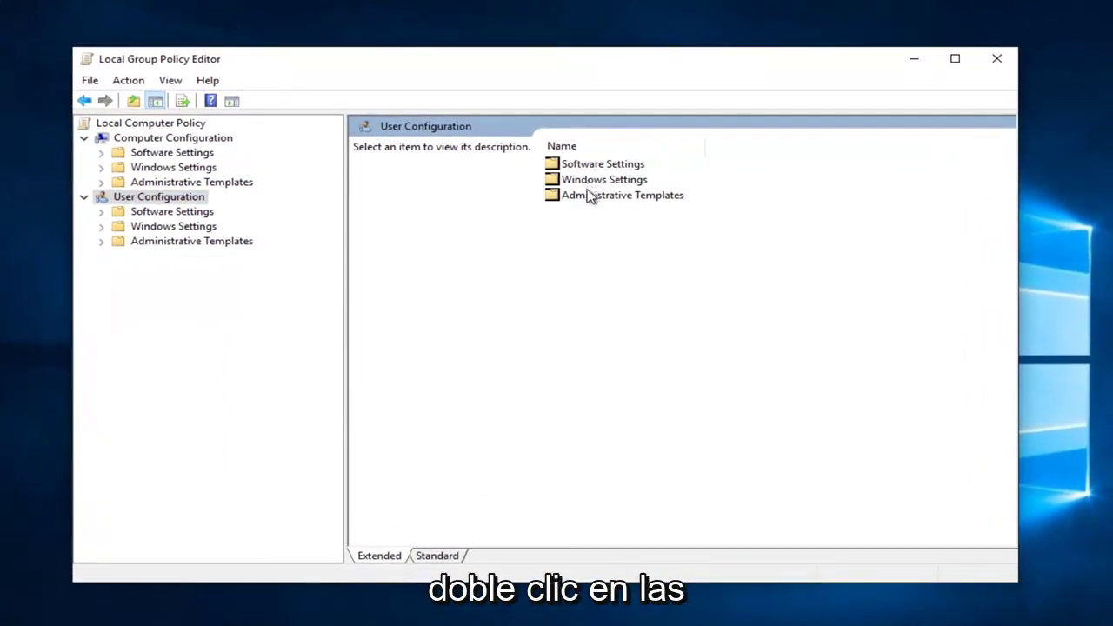
double_click(586, 198)
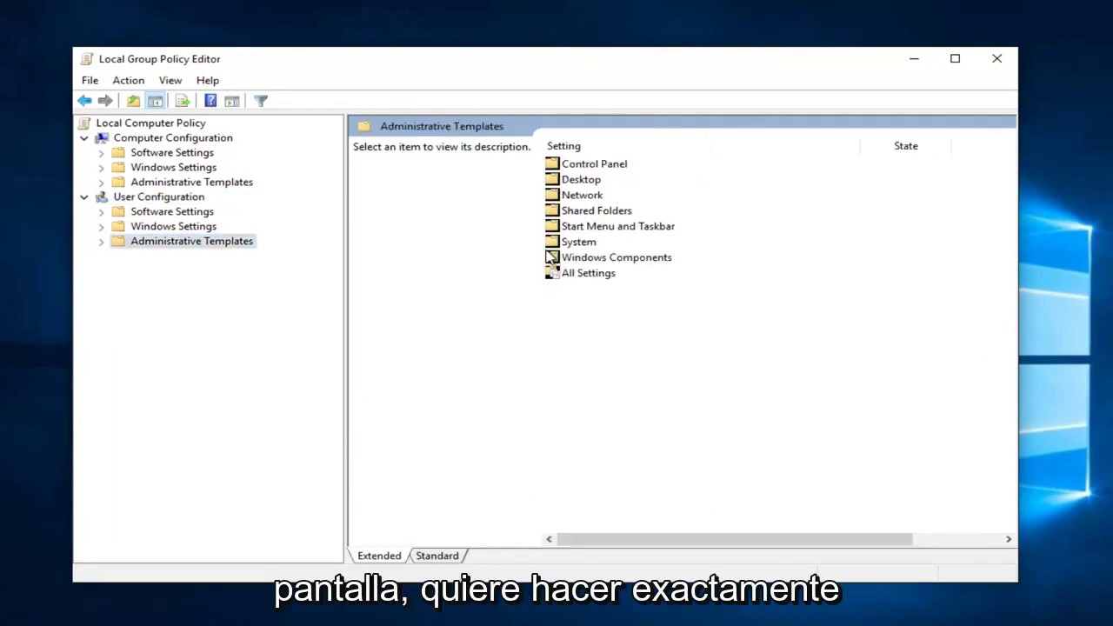
double_click(600, 259)
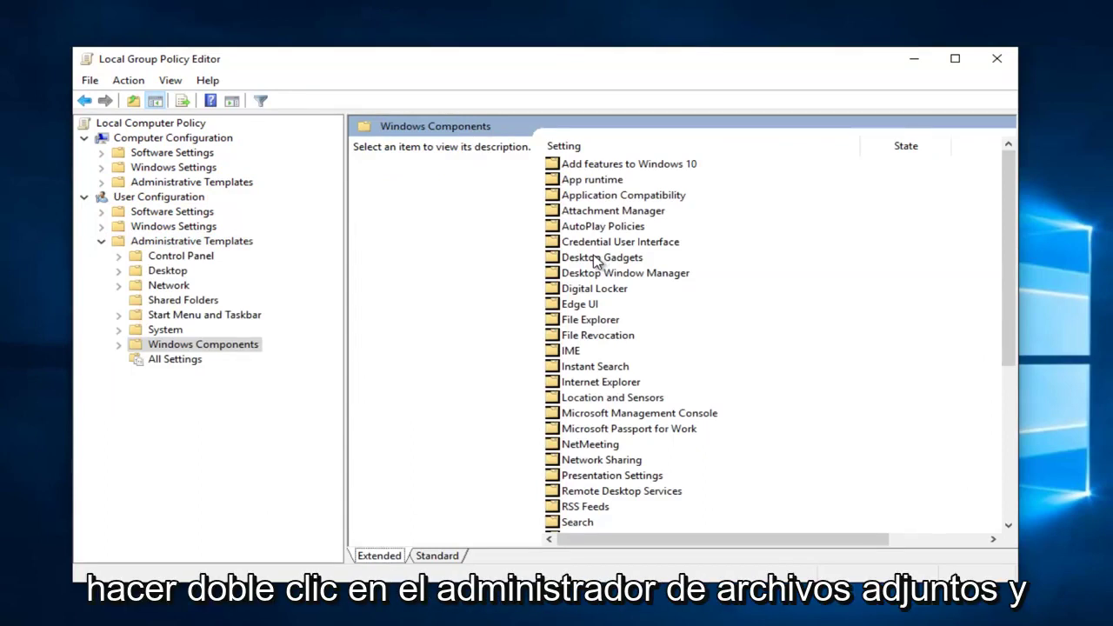
double_click(590, 212)
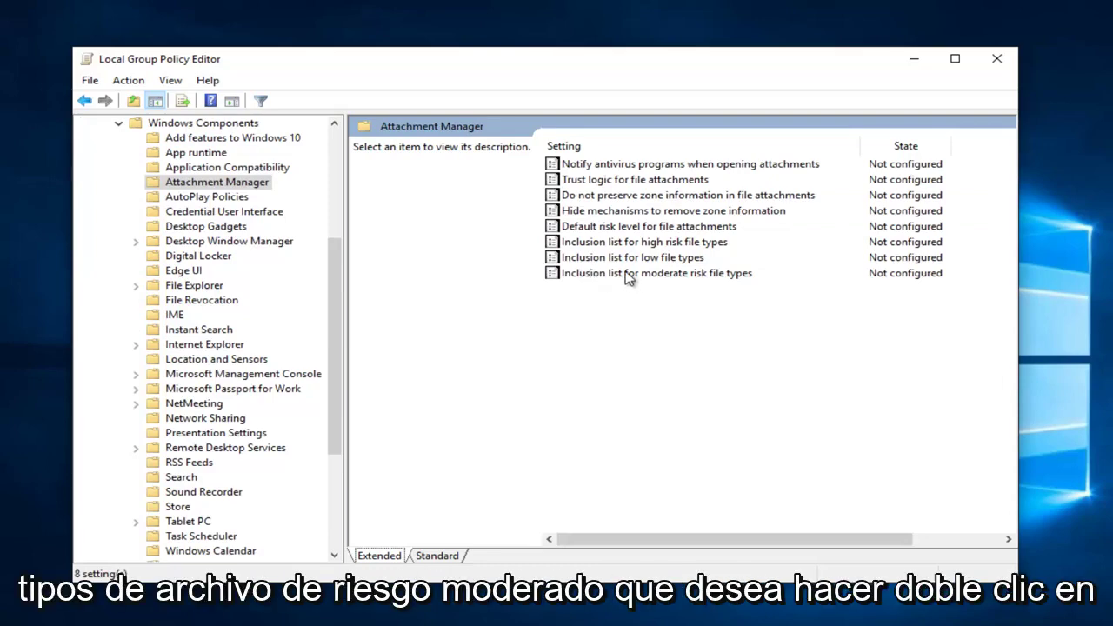
click(616, 277)
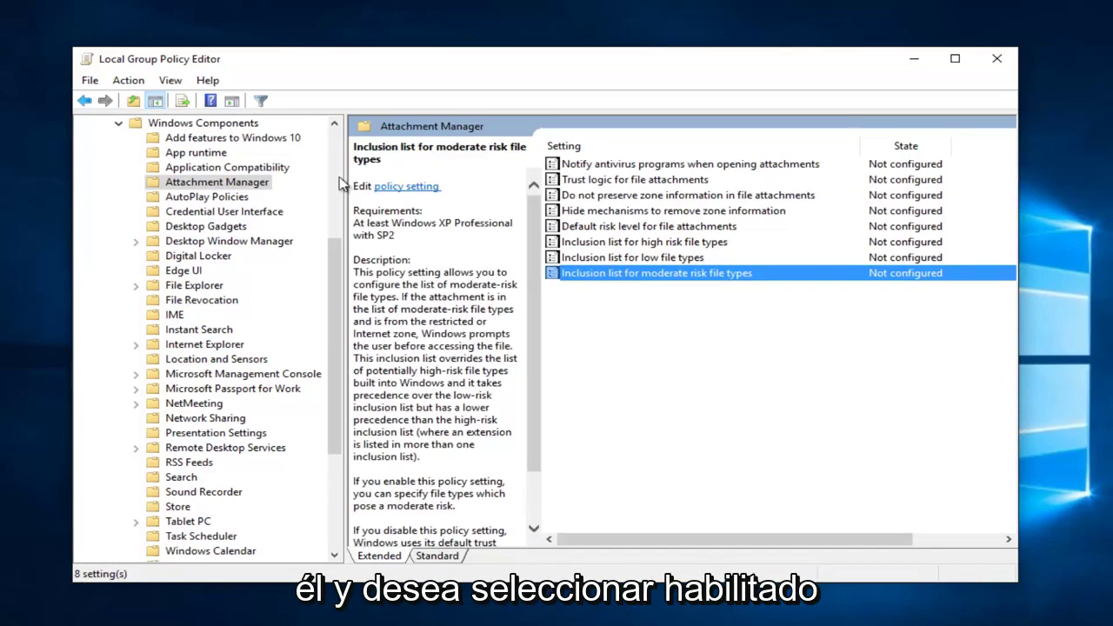
Step: Enable 'Inclusion list for moderate risk file types' with .exe as the extension and apply
double_click(606, 275)
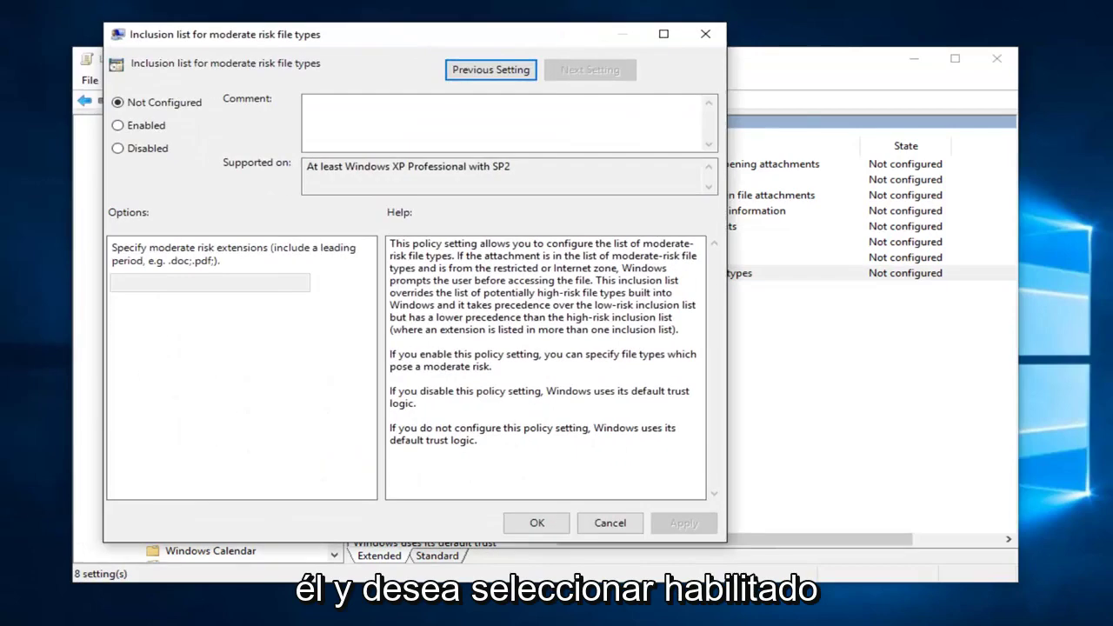
drag(400, 45, 462, 54)
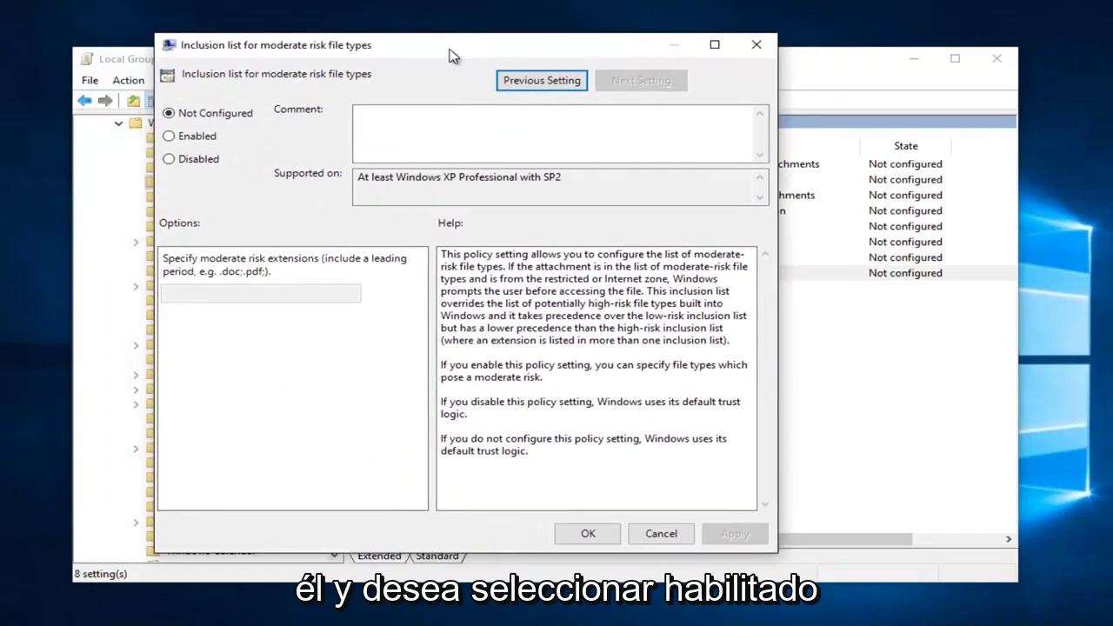
click(170, 136)
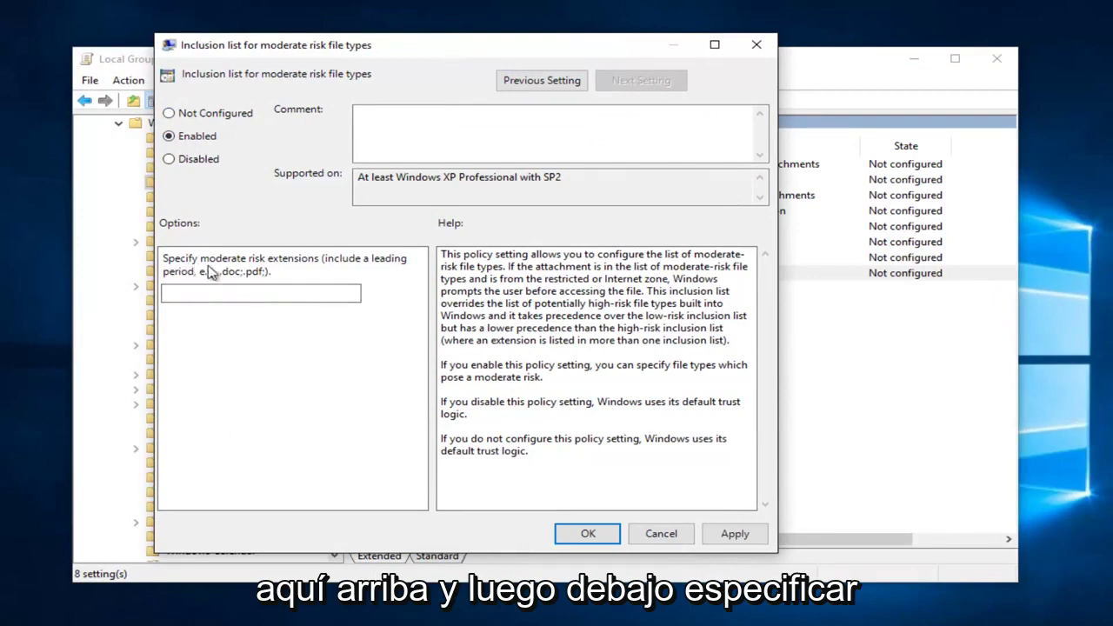
click(263, 300)
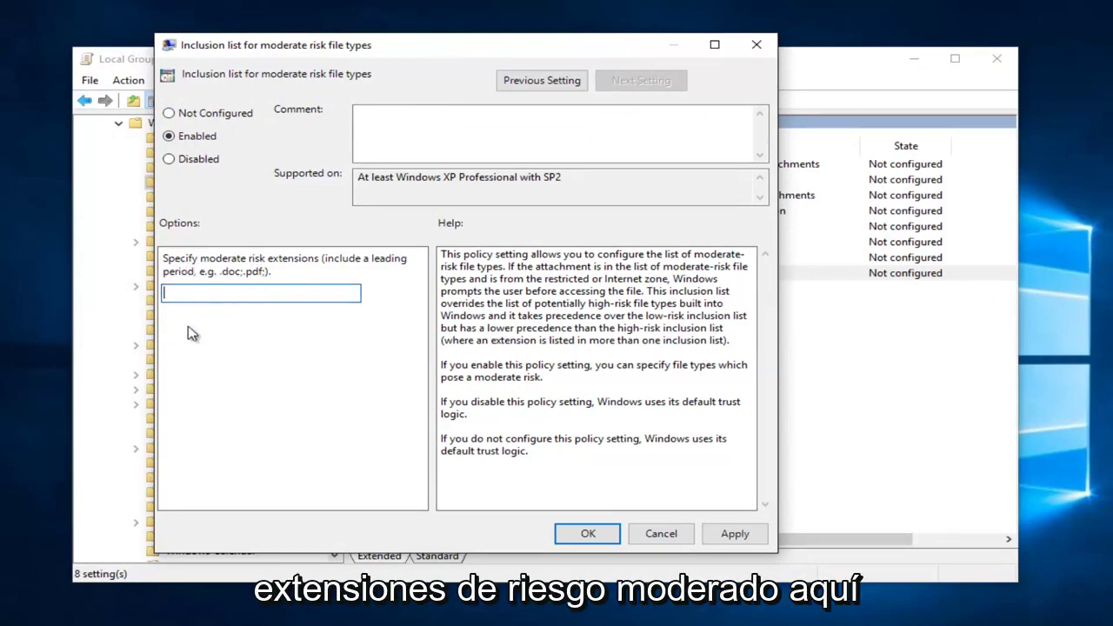
text(.exe)
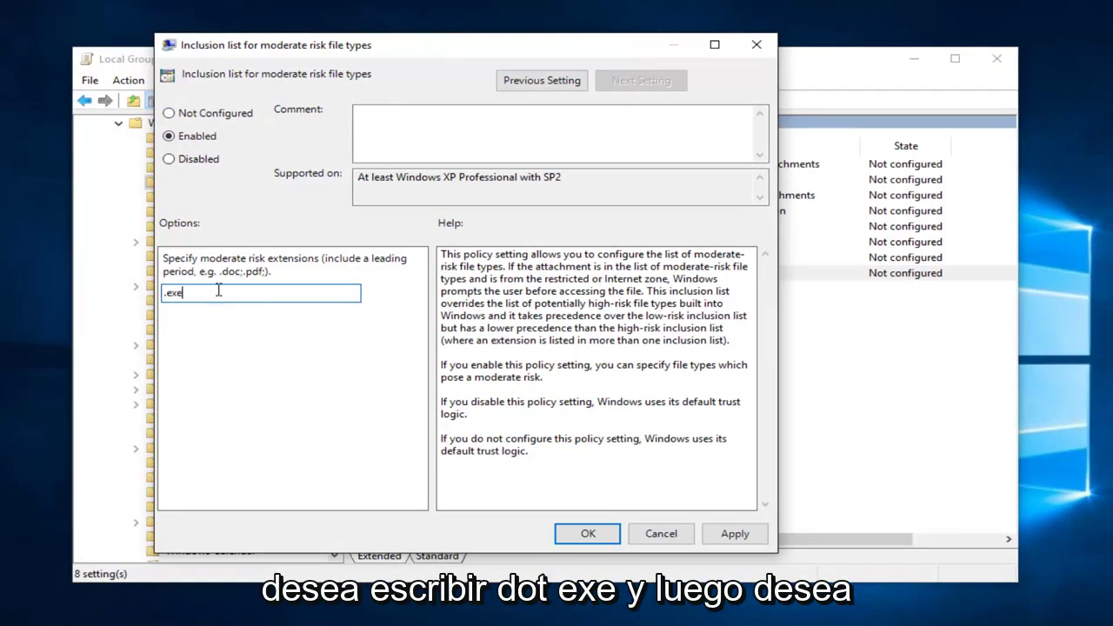
click(735, 534)
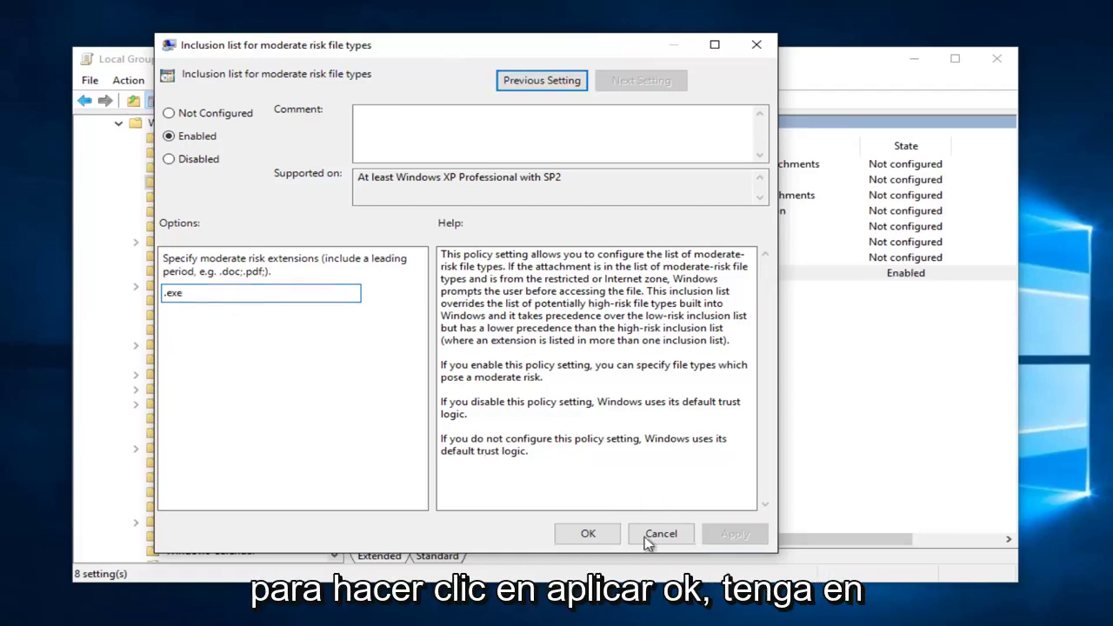
click(588, 534)
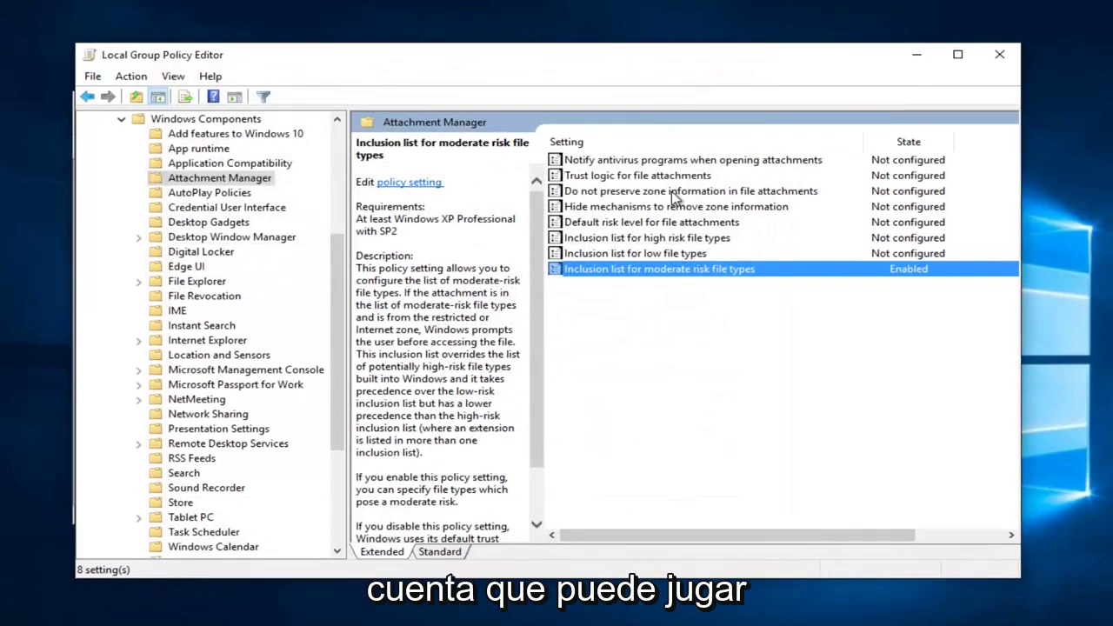
click(642, 240)
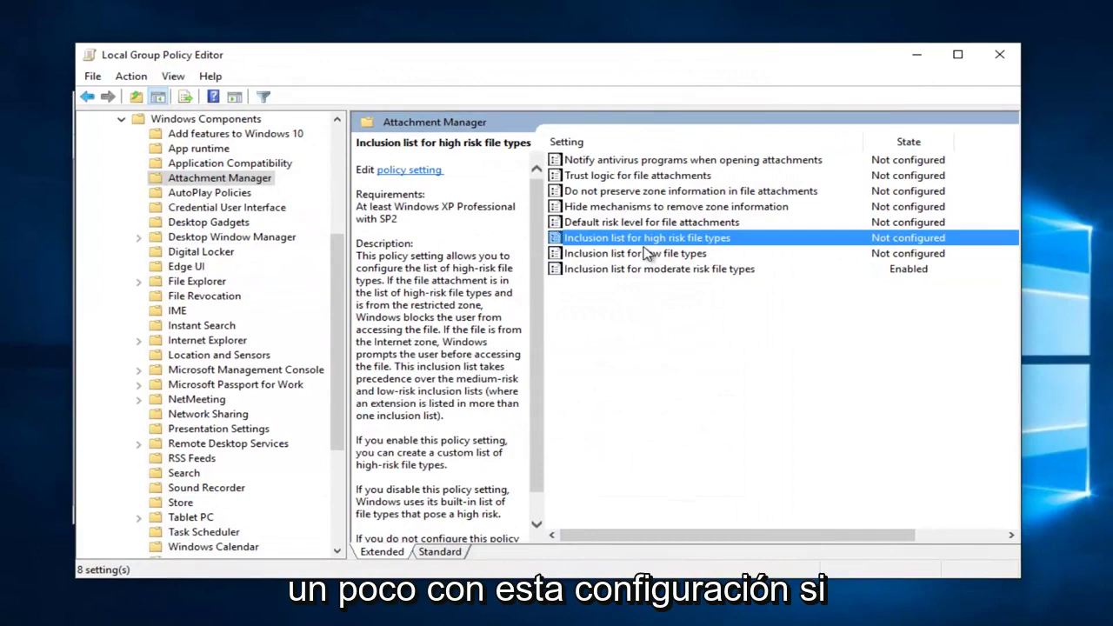
click(641, 254)
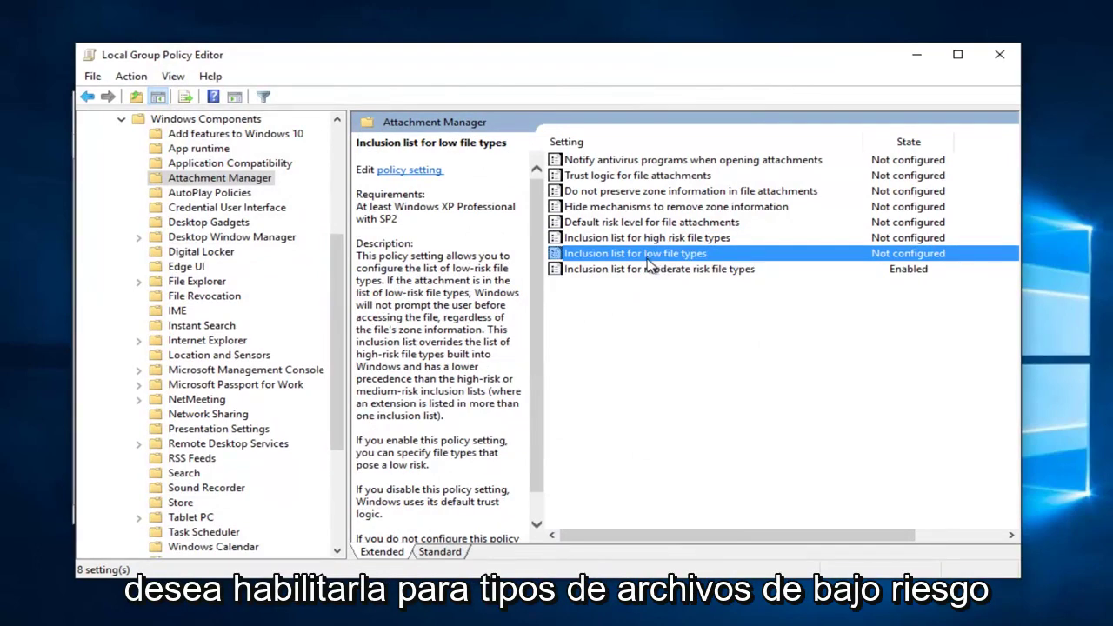
click(674, 270)
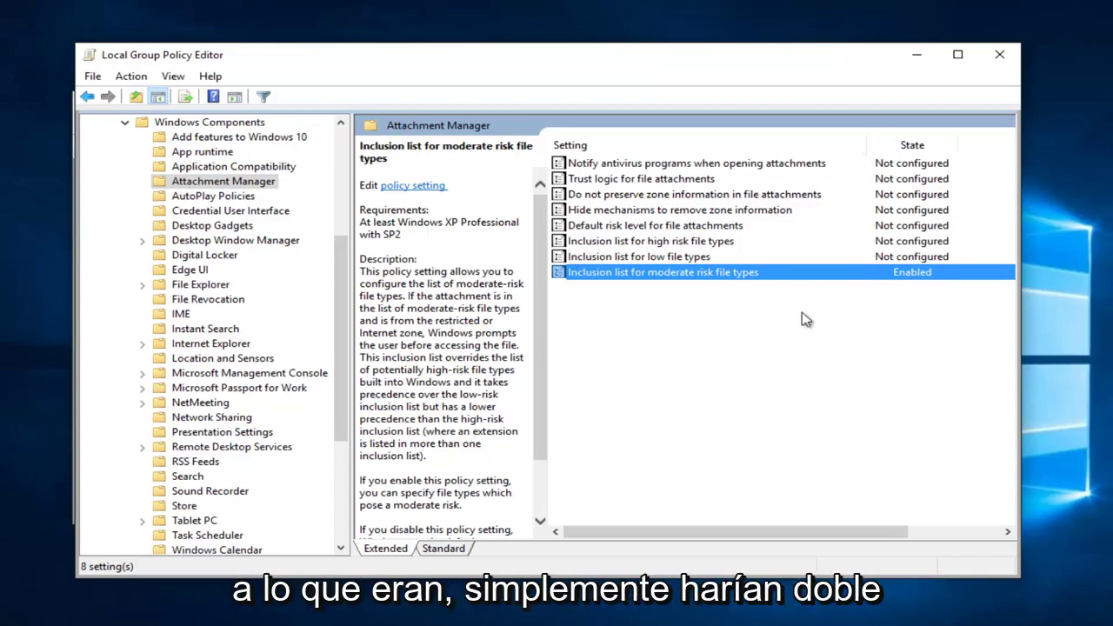
Step: Set the moderate risk inclusion list policy back to Not Configured and apply it
double_click(687, 277)
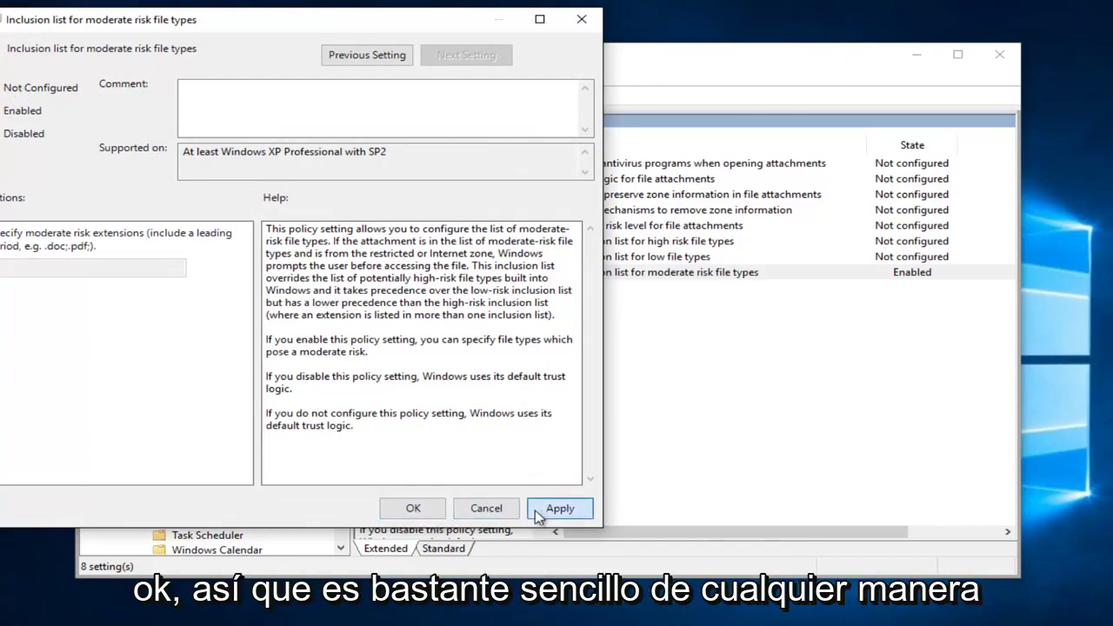
click(543, 510)
click(413, 509)
drag(557, 64, 577, 71)
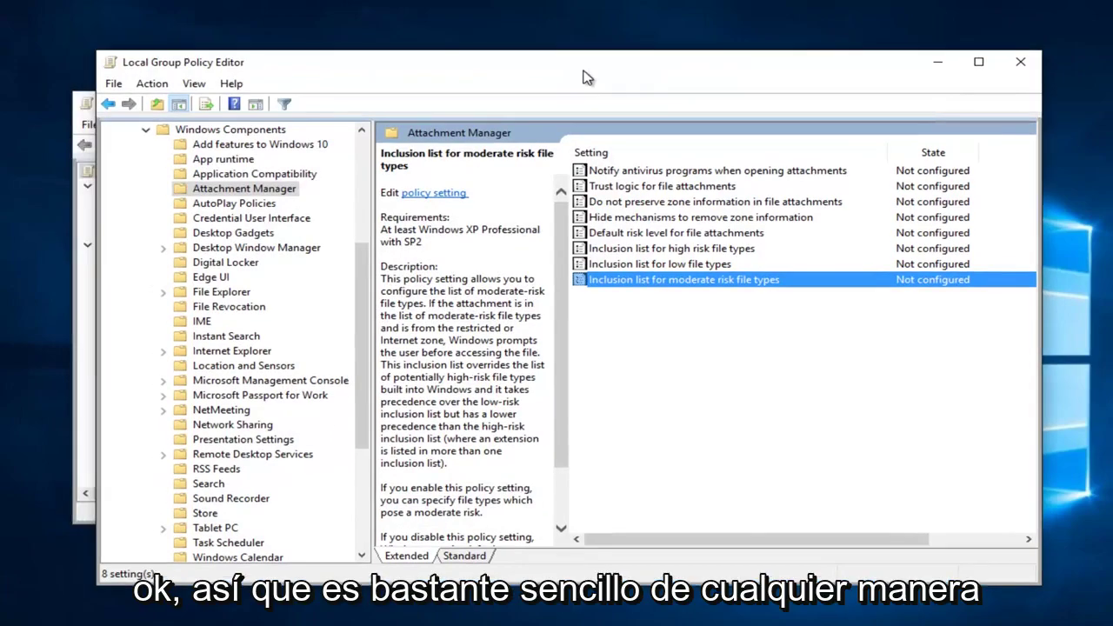